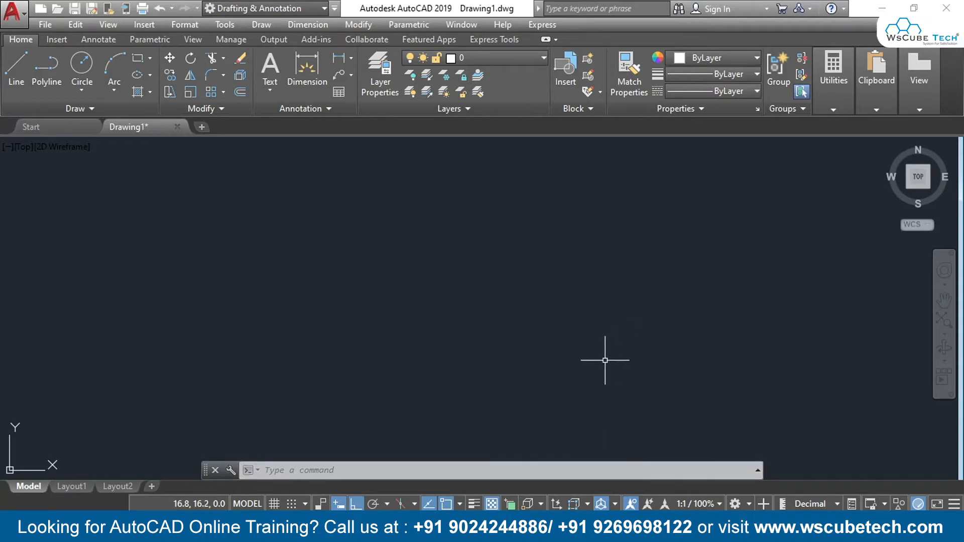
# - Review the available point creation options among the drawing commands
pyautogui.click(98, 111)
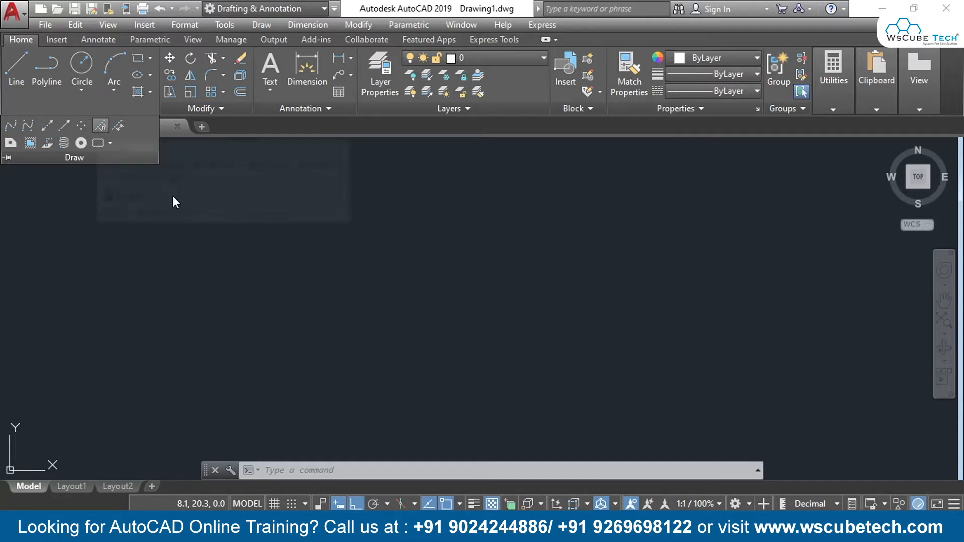
pyautogui.click(310, 248)
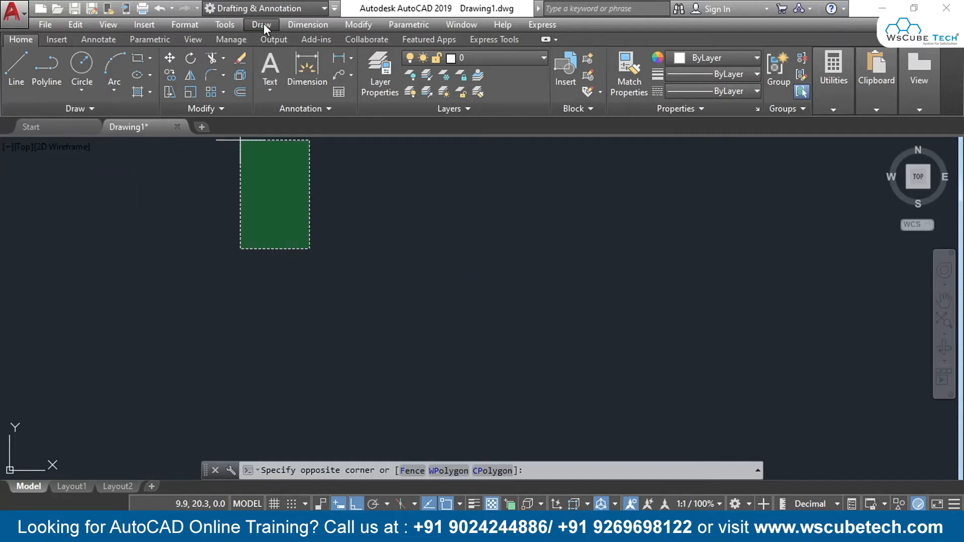
pyautogui.click(263, 23)
pyautogui.moveTo(45, 24)
pyautogui.click(350, 189)
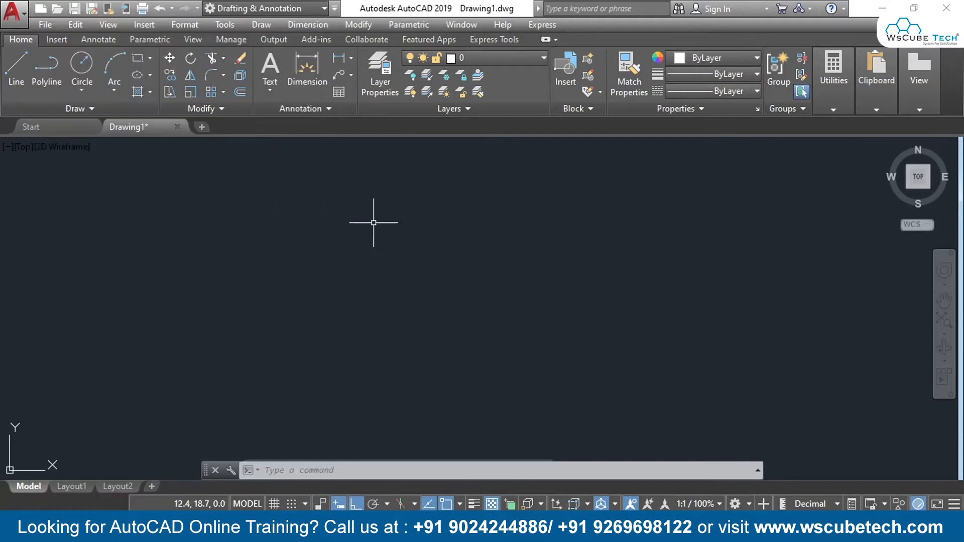
pyautogui.click(264, 24)
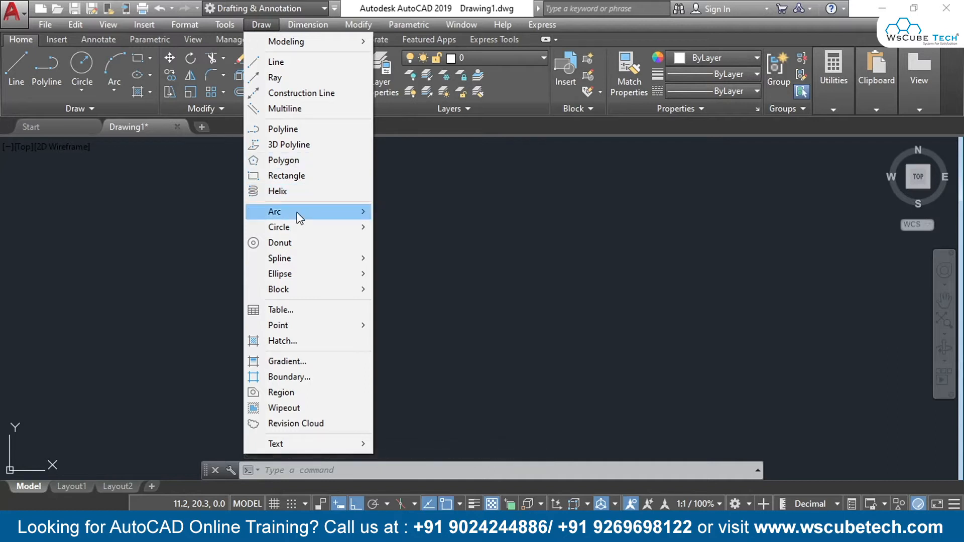
pyautogui.moveTo(320, 330)
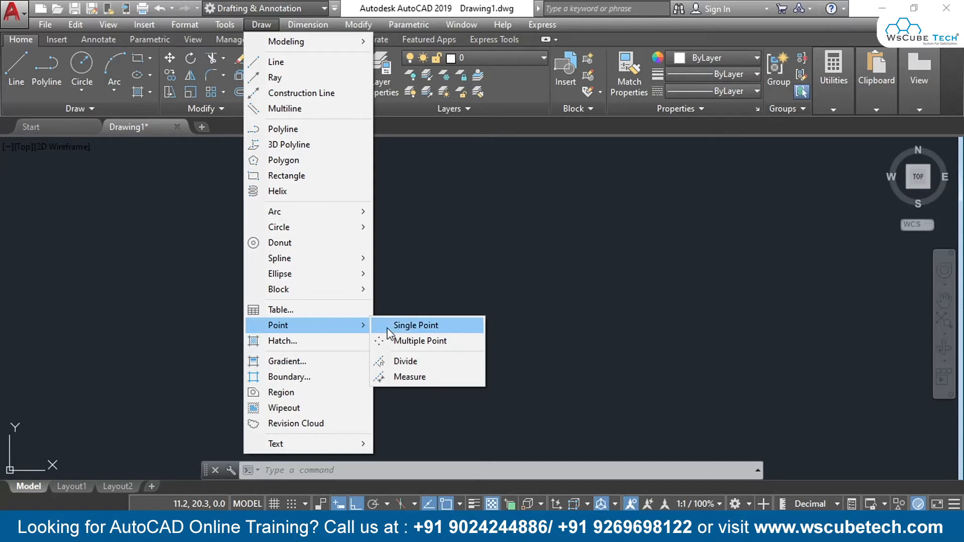
pyautogui.click(152, 268)
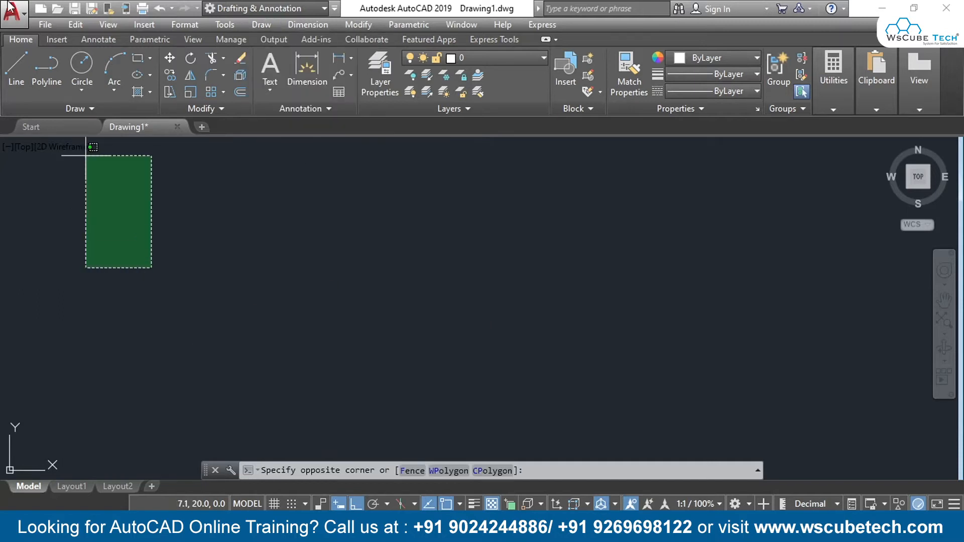
# - Draw a vertical line about 4 units long in the middle of the drawing area
pyautogui.click(21, 80)
pyautogui.click(440, 190)
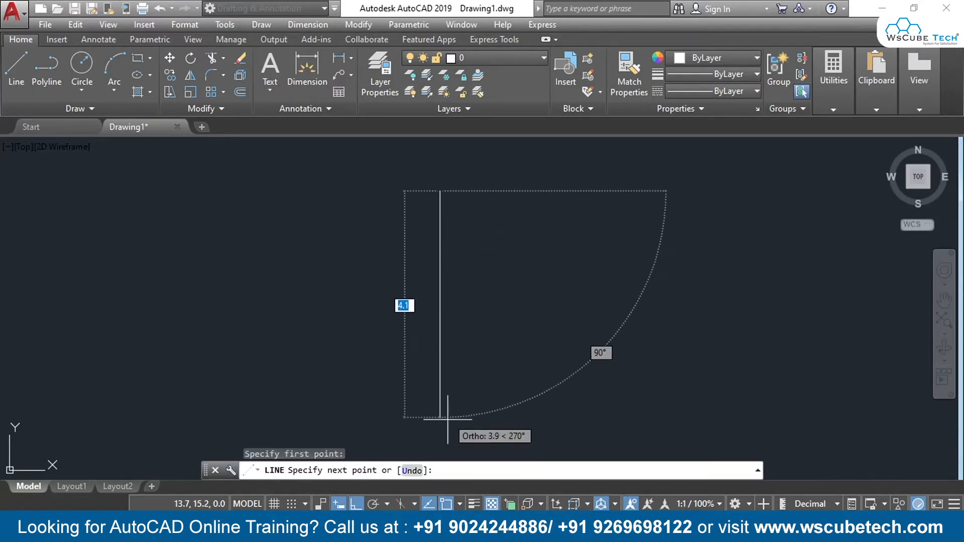
pyautogui.click(447, 428)
pyautogui.press('Return')
pyautogui.moveTo(322, 354); pyautogui.dragTo(374, 354, button='middle')
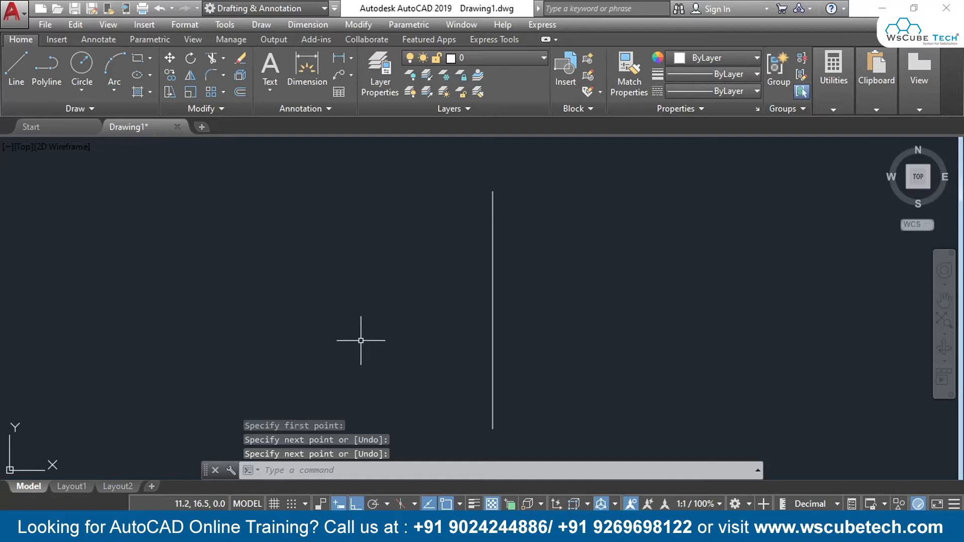
pyautogui.click(16, 71)
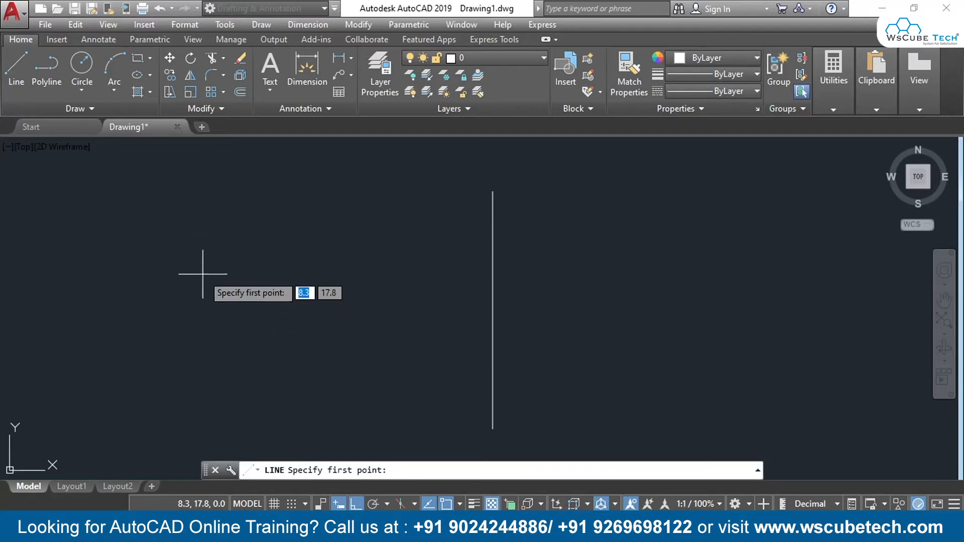
pyautogui.click(197, 259)
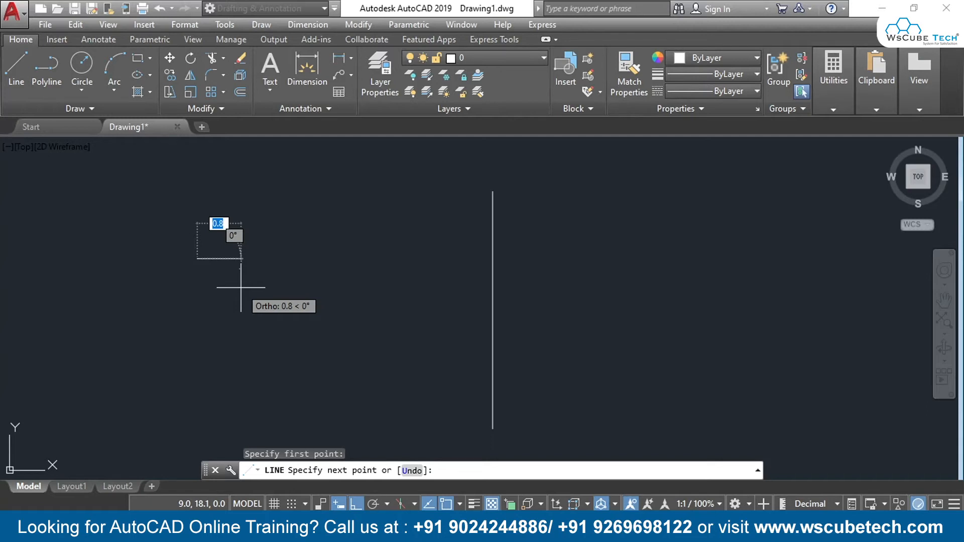
pyautogui.press('Escape')
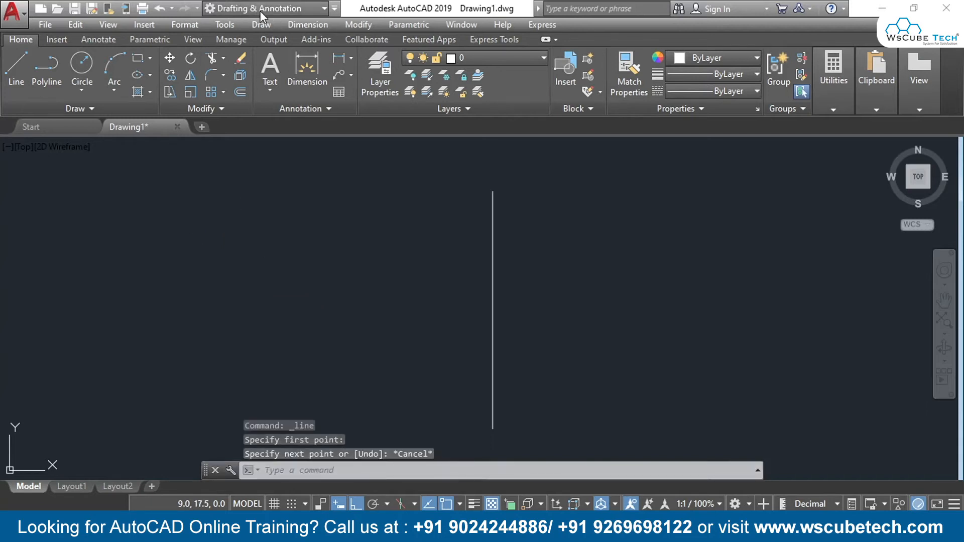
pyautogui.click(261, 24)
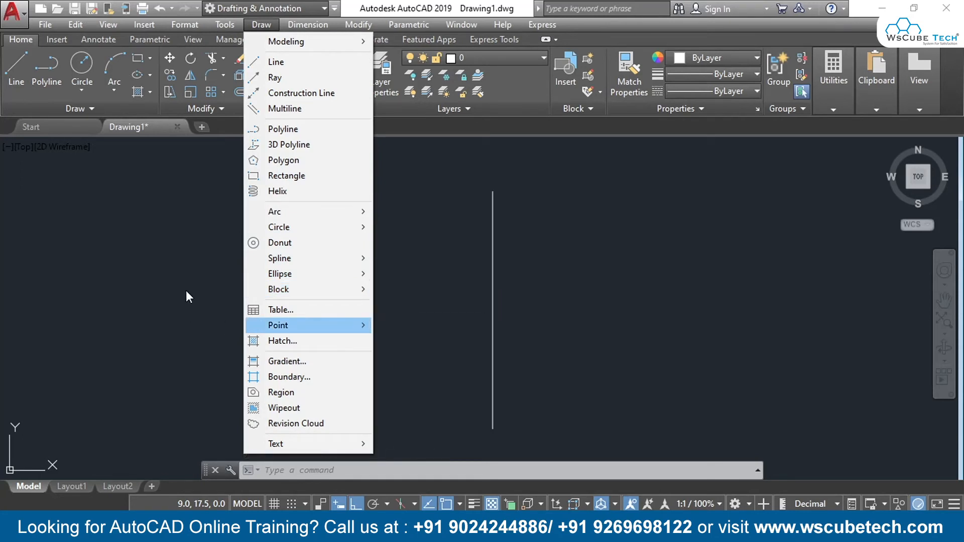
pyautogui.click(173, 254)
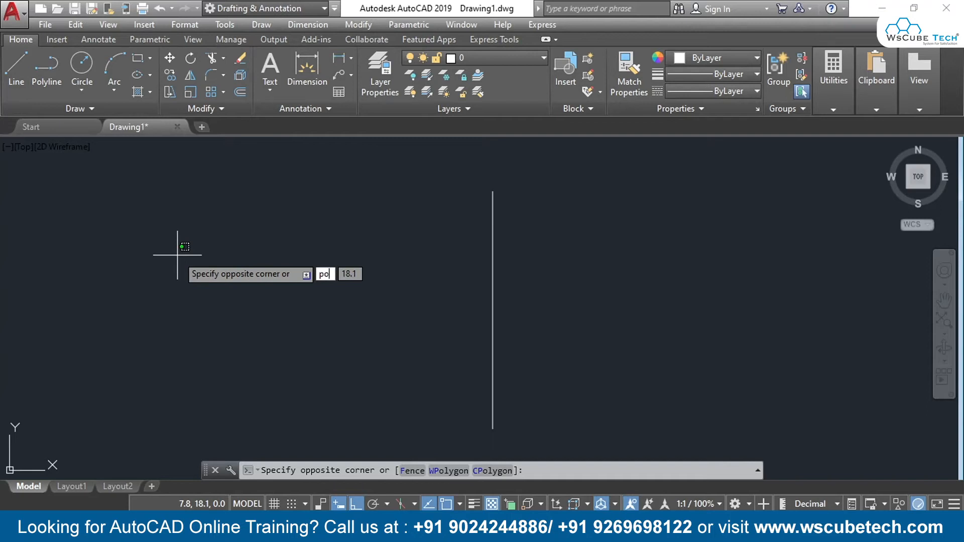
pyautogui.press('Escape')
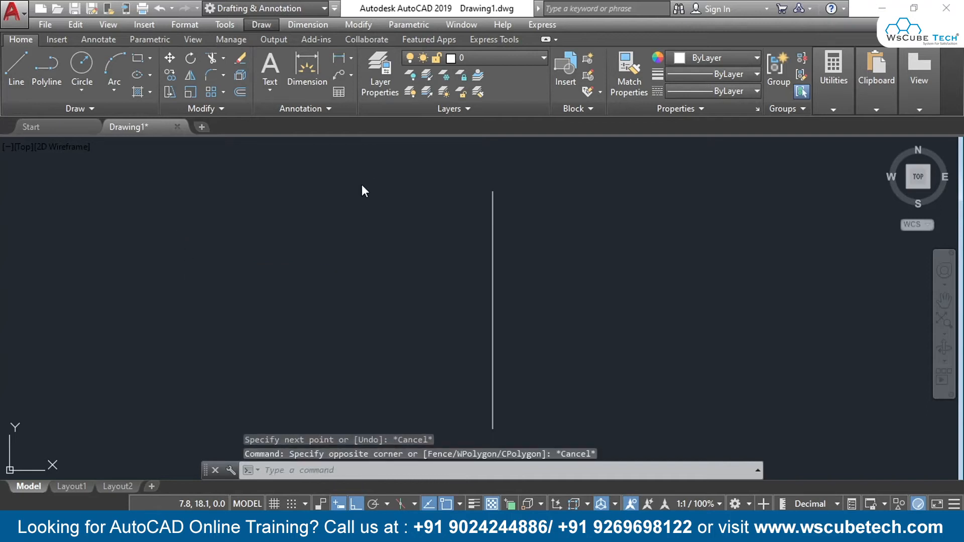
# - Use the POINT command (PO) to place one point in the empty area left of the vertical line
pyautogui.write('PO')
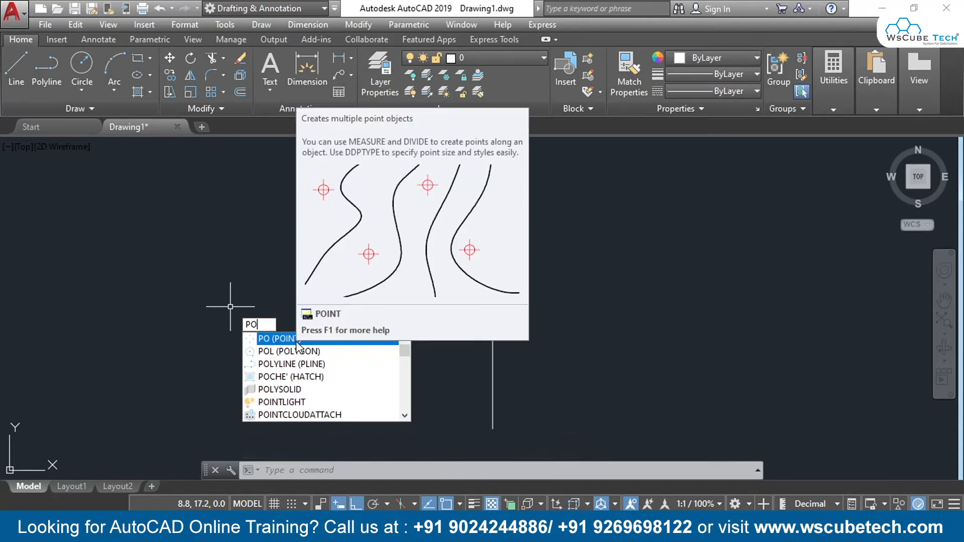
pyautogui.click(297, 344)
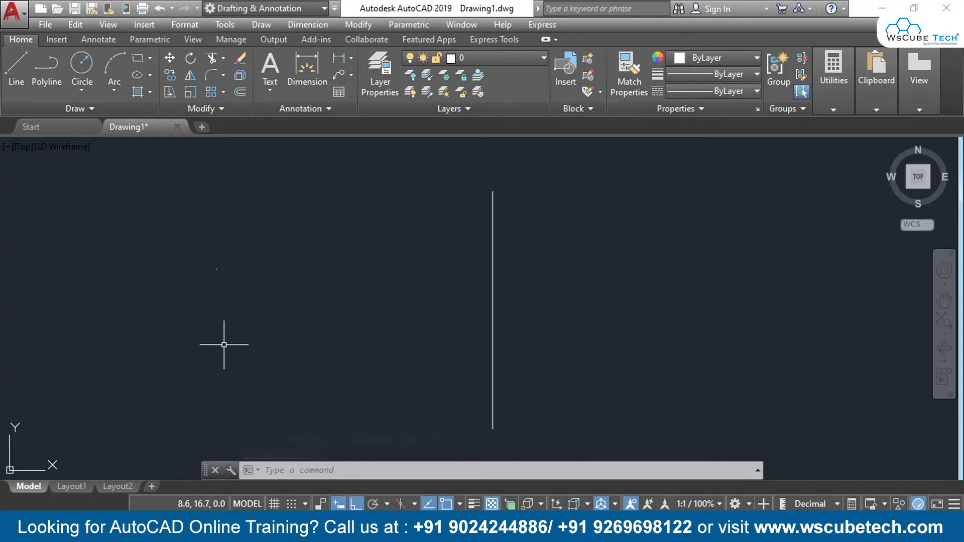
pyautogui.press('Escape')
pyautogui.press('Escape')
# - Highlight all objects to locate the tiny point, clear the selection, and erase only that point
pyautogui.hotkey('ctrl', 'a')
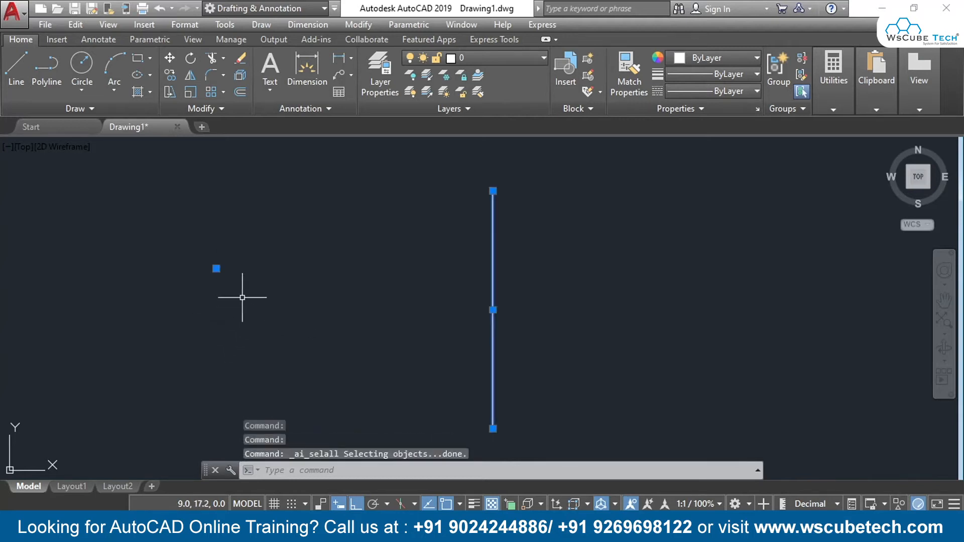
pyautogui.click(489, 250)
pyautogui.click(491, 252)
pyautogui.press('Escape')
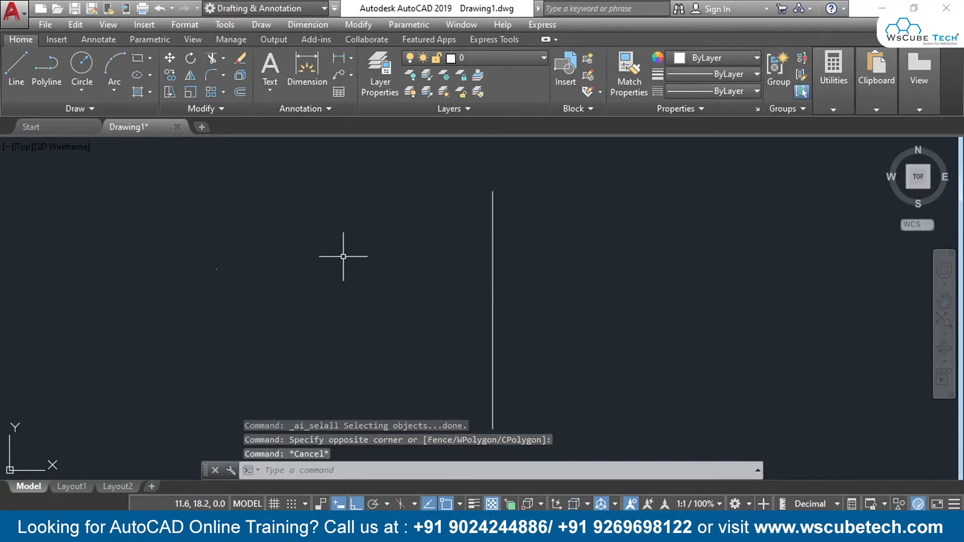
pyautogui.click(217, 269)
pyautogui.press('Delete')
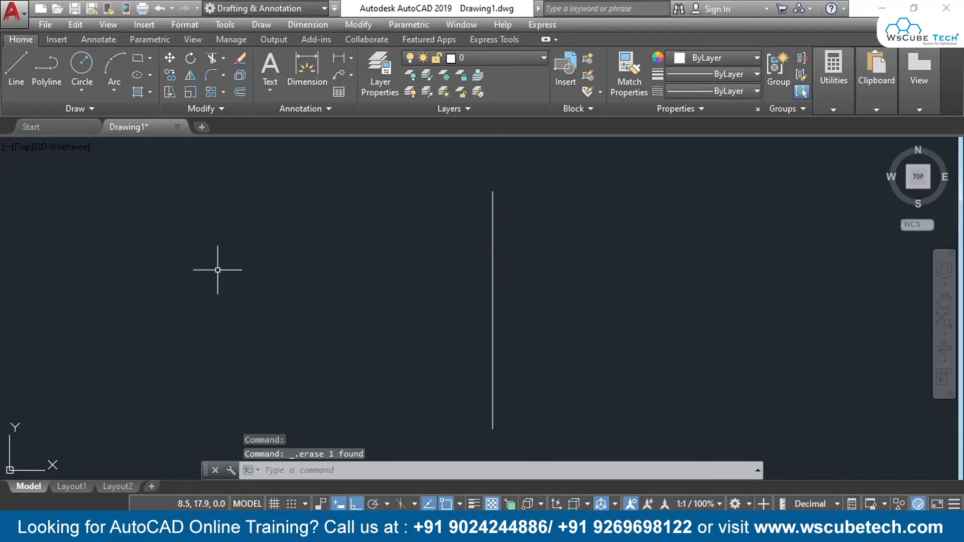
# - Place a point with the Single Point command in the upper part of the area left of the vertical line
pyautogui.click(261, 24)
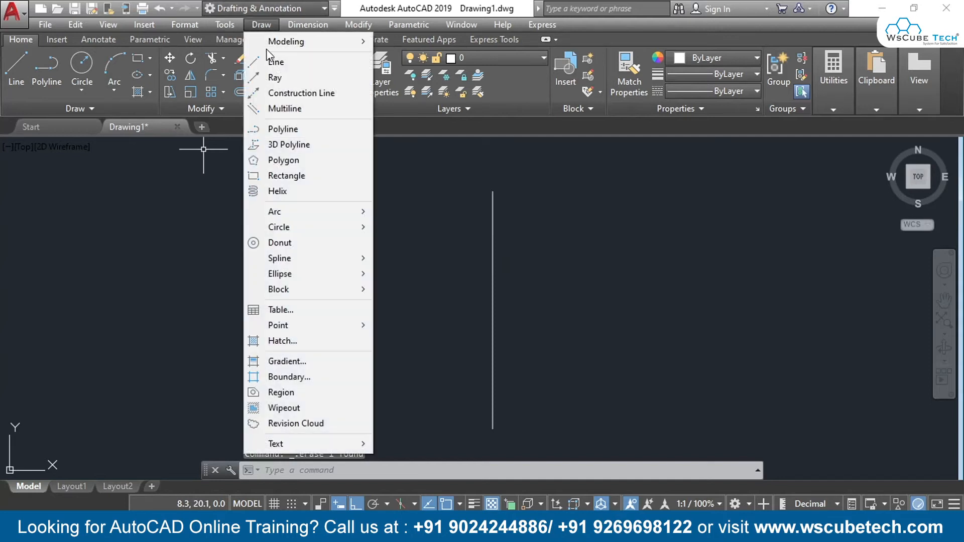
pyautogui.moveTo(306, 324)
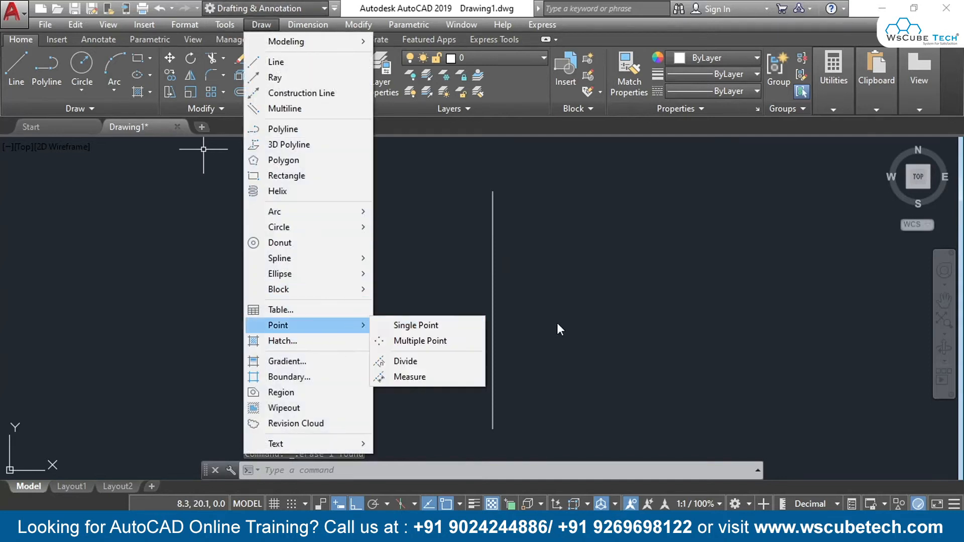
pyautogui.click(403, 326)
pyautogui.click(154, 219)
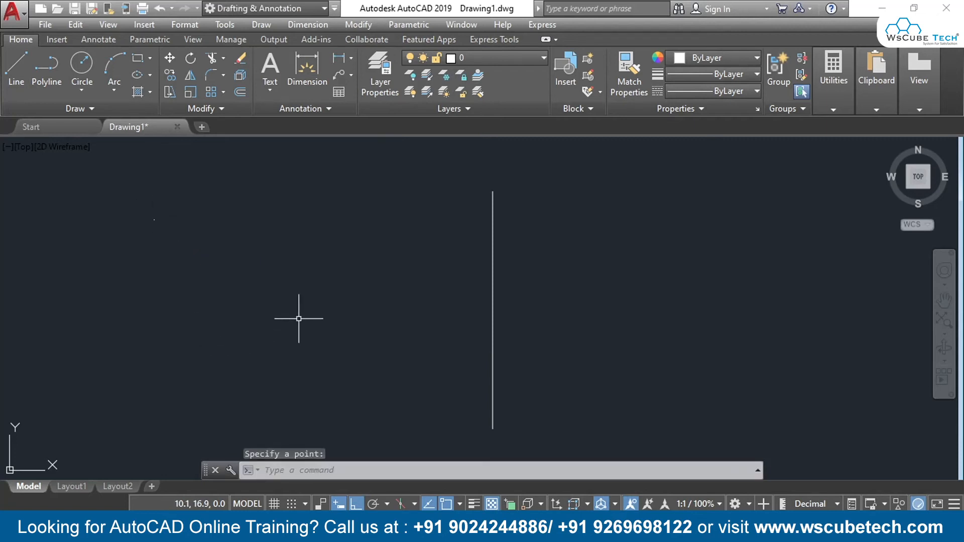
# - Place four more scattered points left of the vertical line by repeating the POINT command (PO)
pyautogui.write('po')
pyautogui.press('Return')
pyautogui.click(278, 220)
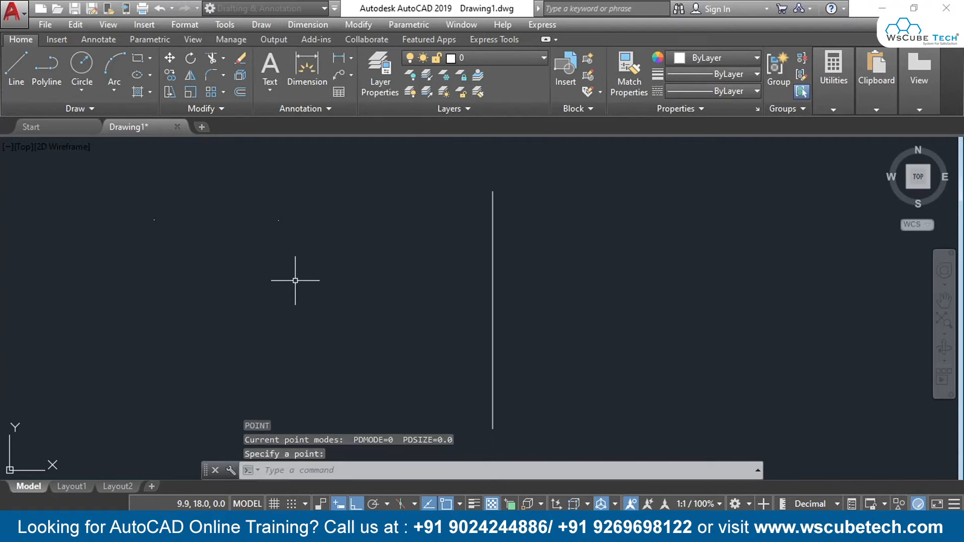
pyautogui.press('Return')
pyautogui.click(316, 336)
pyautogui.press('Return')
pyautogui.click(185, 315)
pyautogui.press('Return')
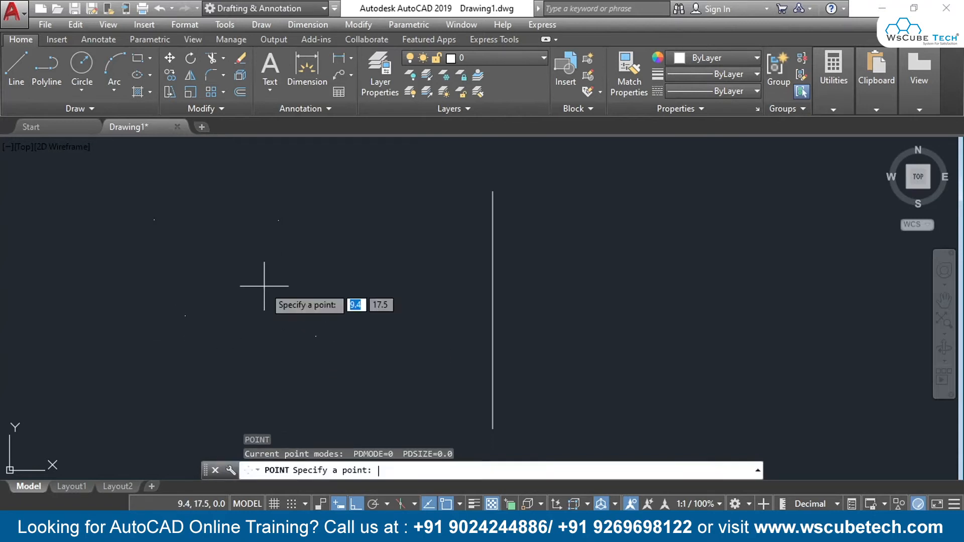
pyautogui.click(269, 281)
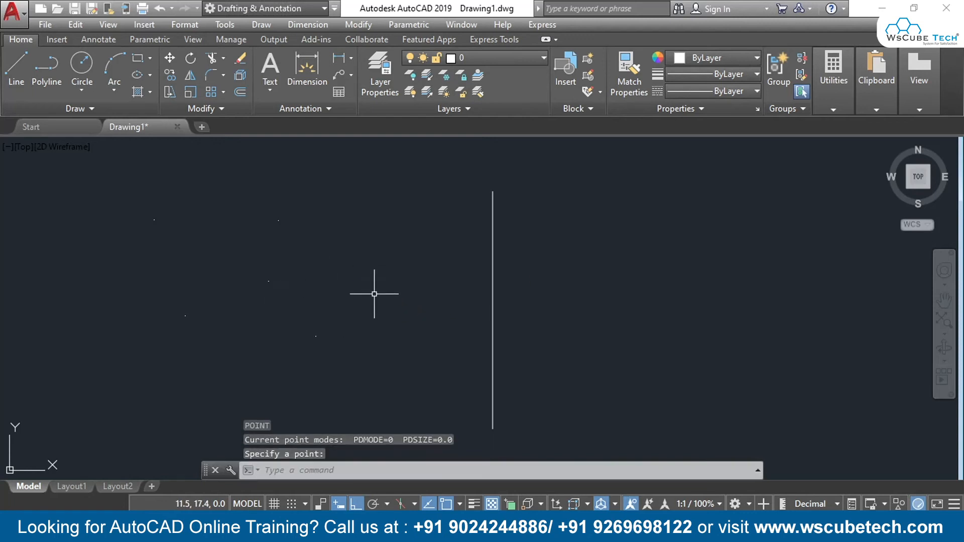
pyautogui.press('Escape')
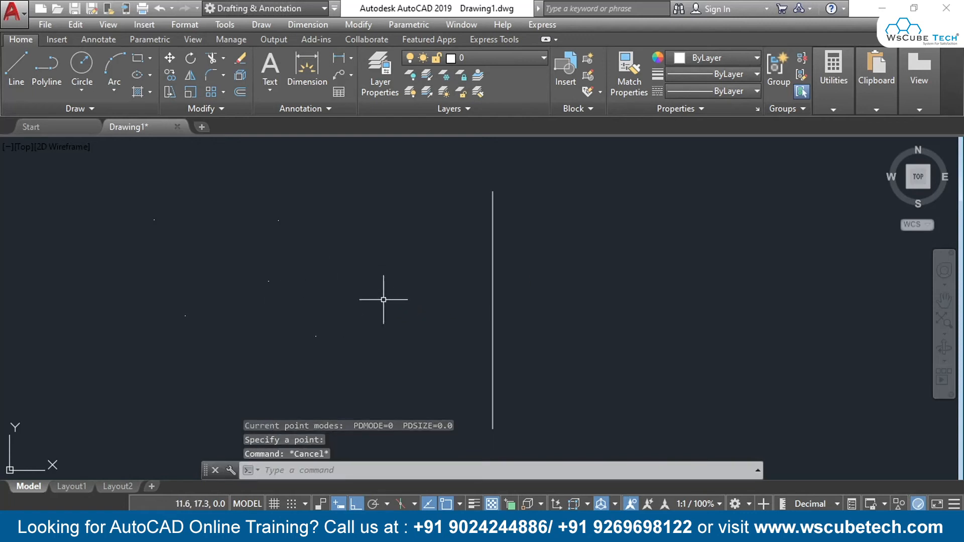
# - Connect the five points with a chain of line segments snapped from point to point, and undo the segments
pyautogui.click(14, 70)
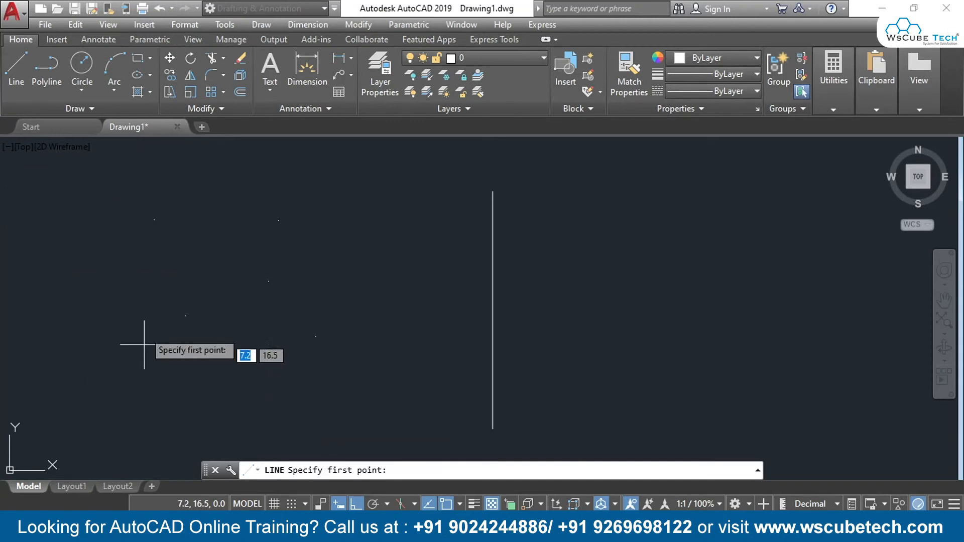
pyautogui.click(152, 221)
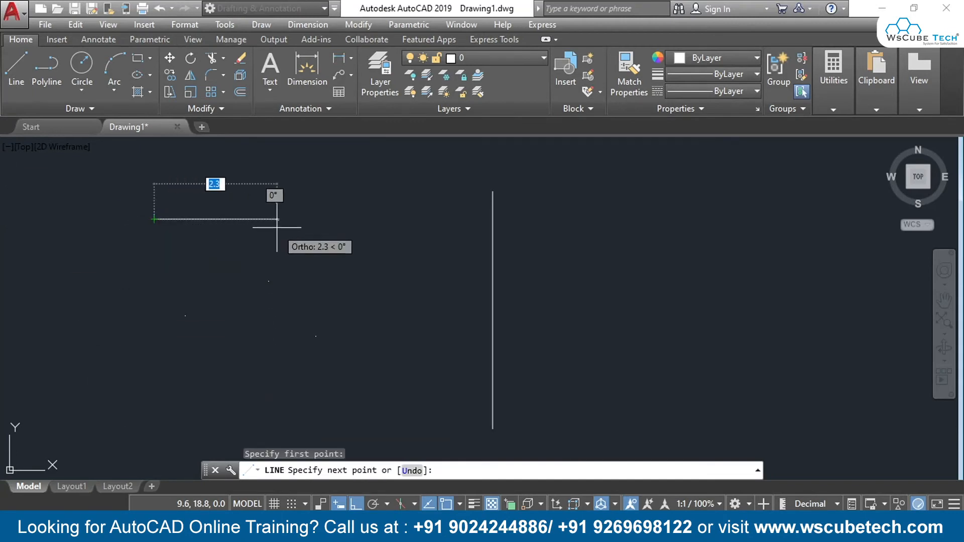
pyautogui.click(279, 220)
pyautogui.click(269, 280)
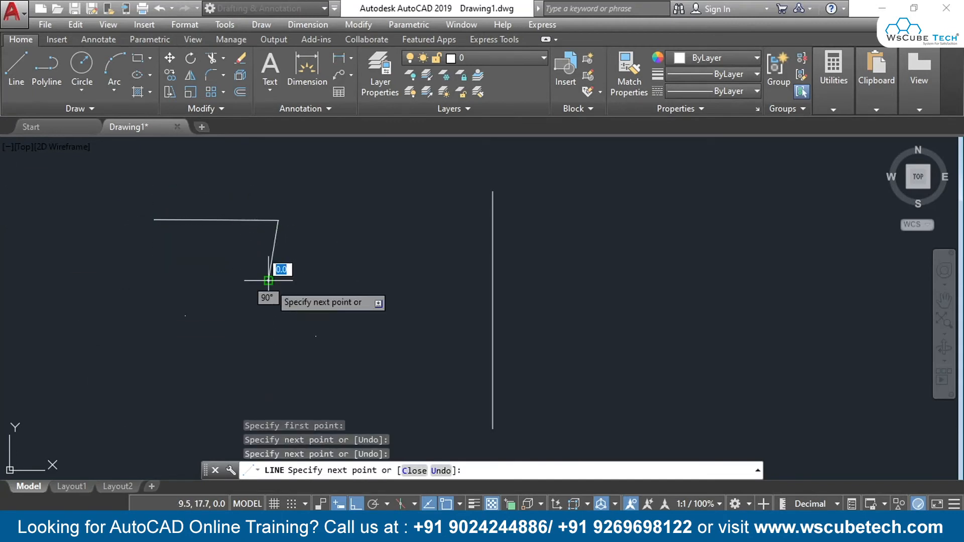
pyautogui.click(186, 316)
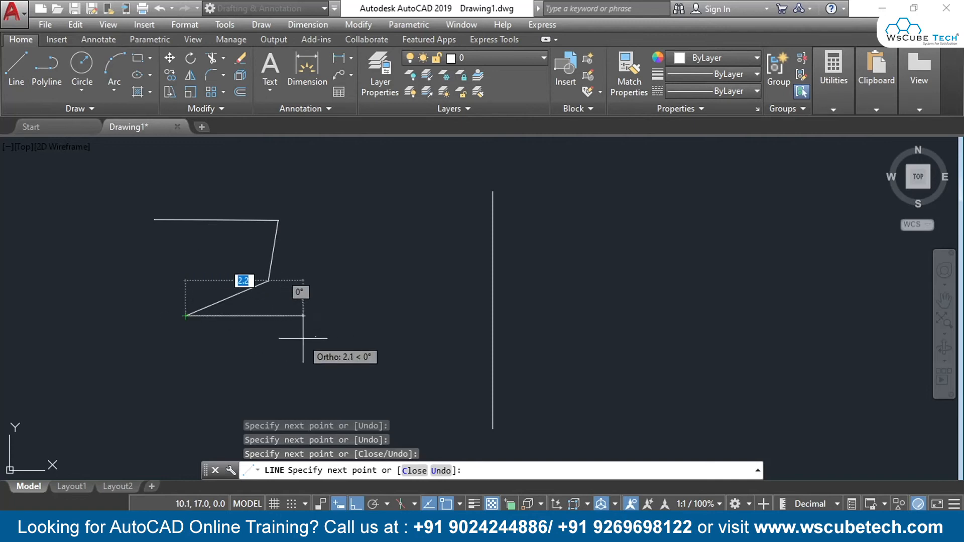
pyautogui.click(316, 335)
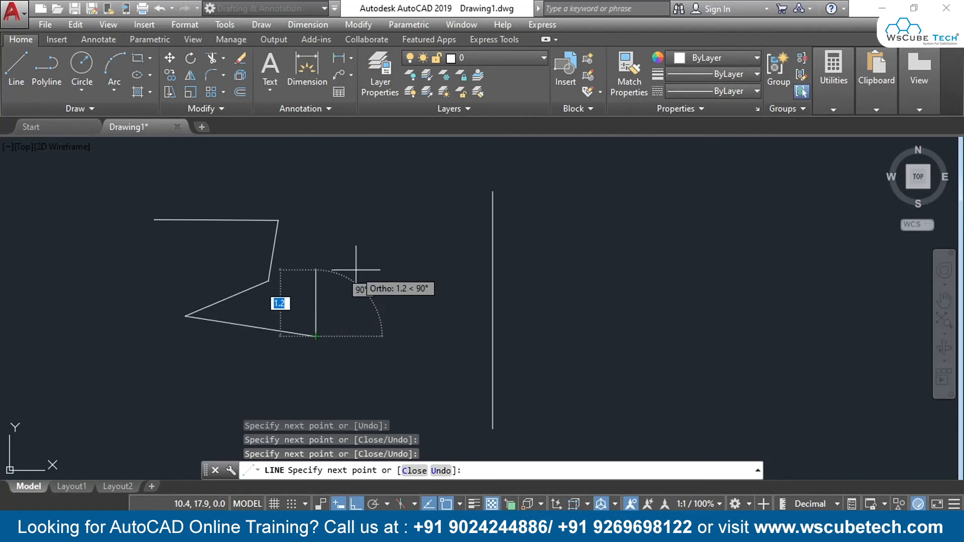
pyautogui.press('Return')
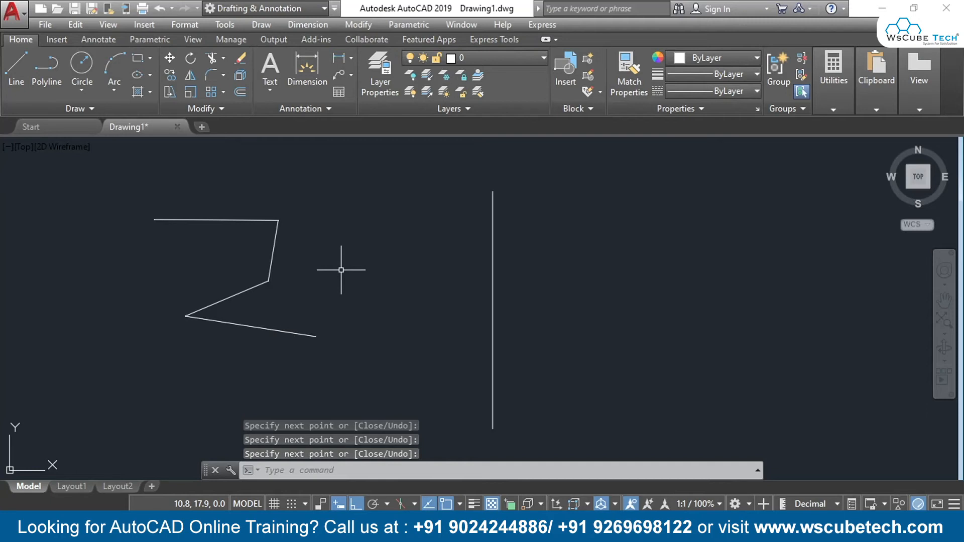
pyautogui.hotkey('ctrl', 'z')
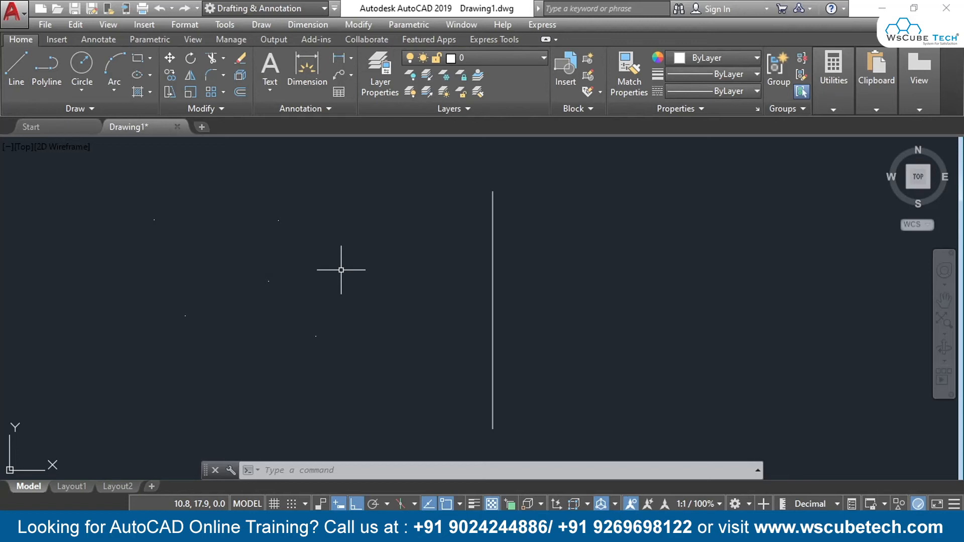
# - Place nine scattered points right of the vertical line with the Multiple Points command, and end the command
pyautogui.click(80, 108)
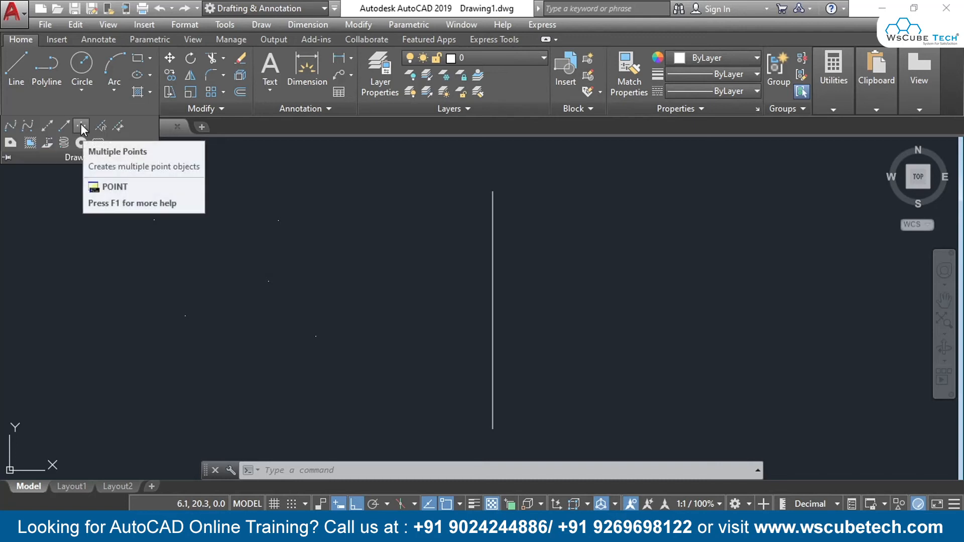
pyautogui.click(81, 125)
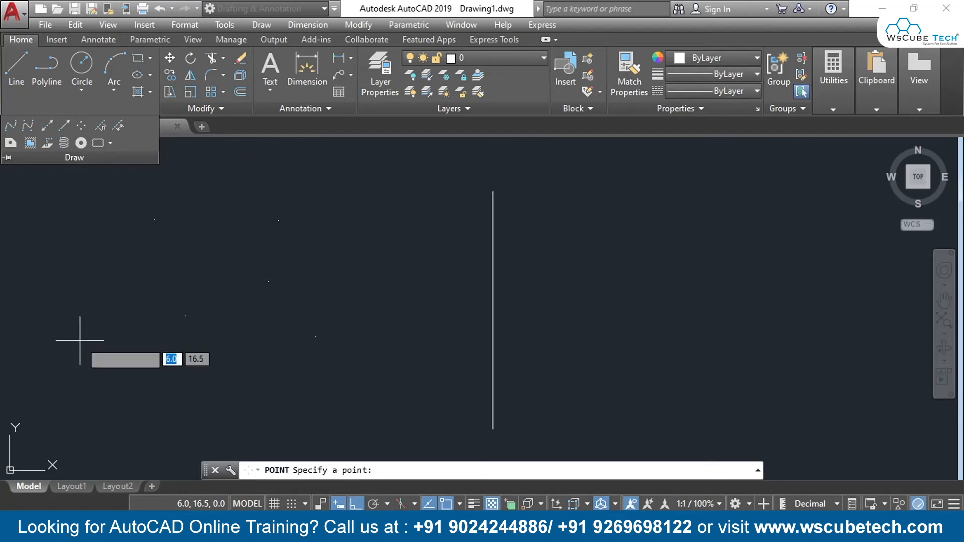
pyautogui.click(611, 224)
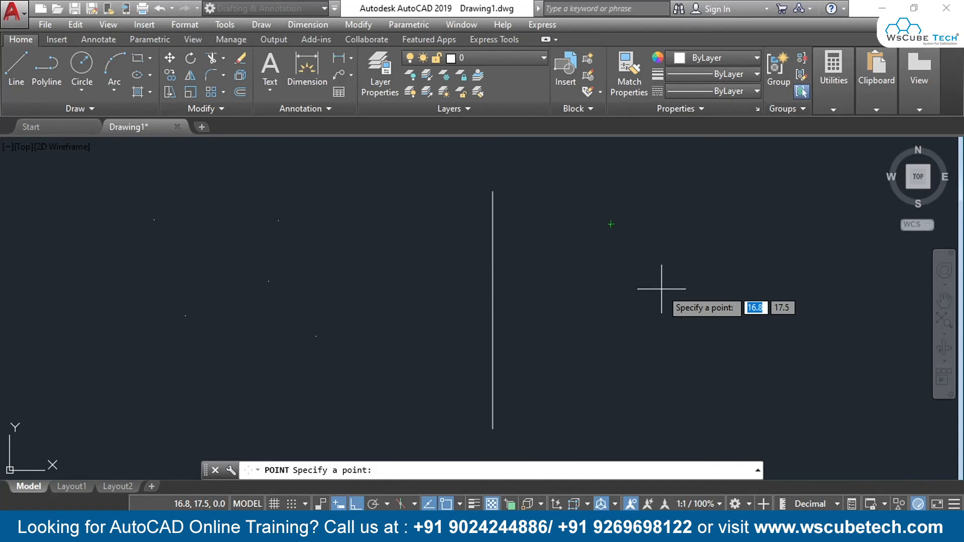
pyautogui.click(733, 192)
pyautogui.click(840, 227)
pyautogui.click(780, 312)
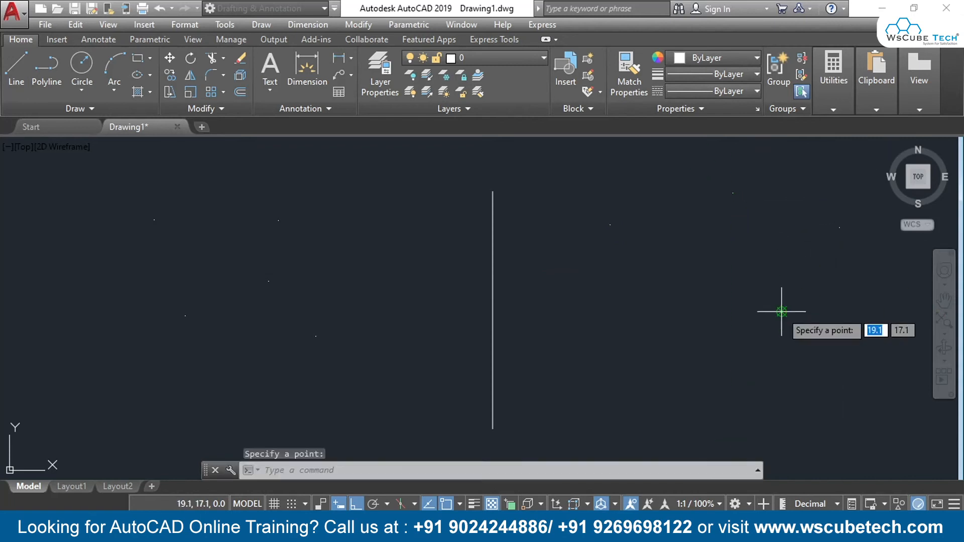
pyautogui.click(713, 311)
pyautogui.click(672, 372)
pyautogui.click(578, 332)
pyautogui.click(658, 267)
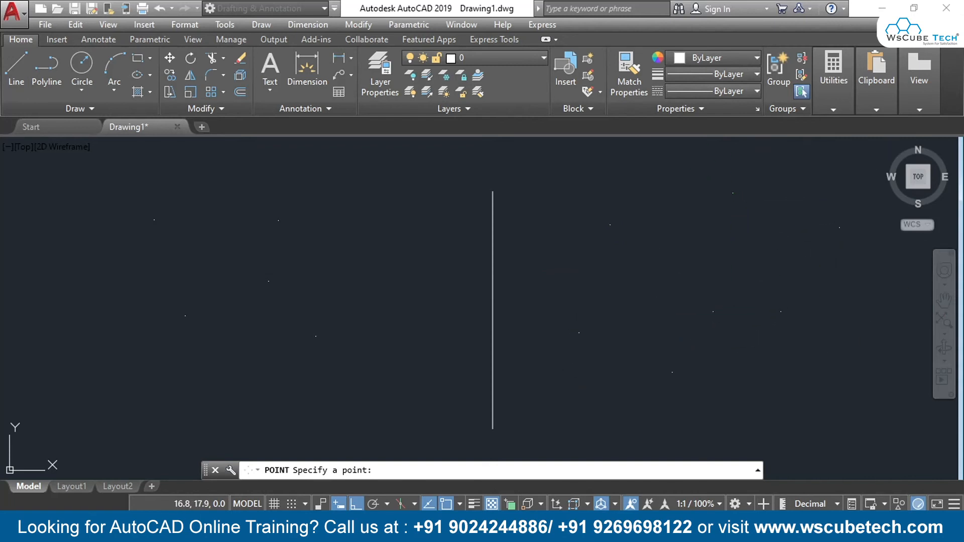
pyautogui.click(822, 382)
pyautogui.press('Return')
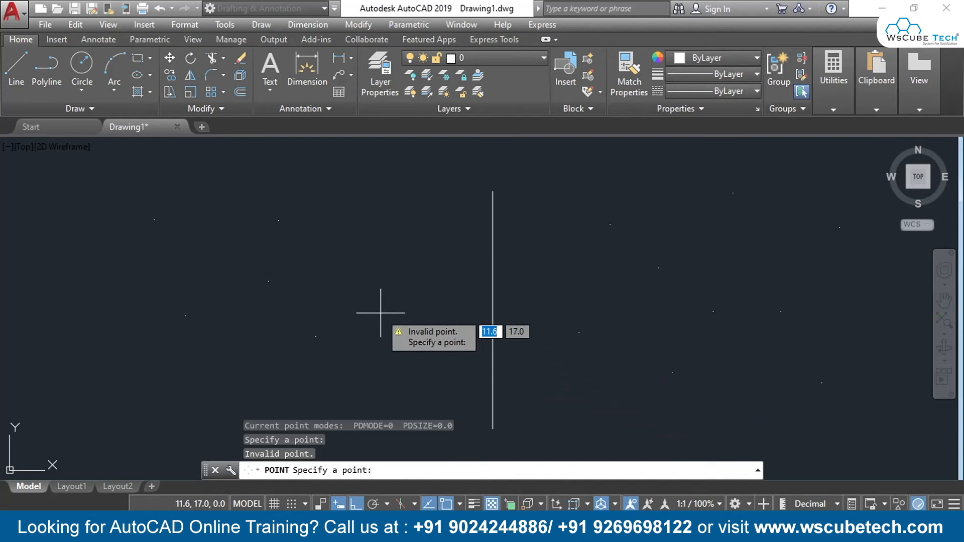
pyautogui.press('Return')
pyautogui.press('Escape')
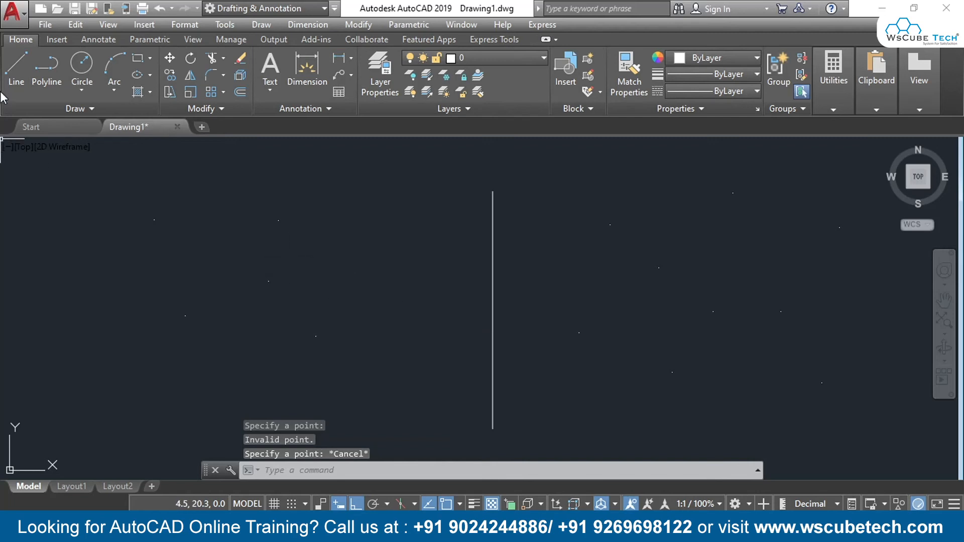
# - Draw a line from the upper-left point right of the vertical line to the topmost point, with Ortho mode turned off
pyautogui.click(16, 68)
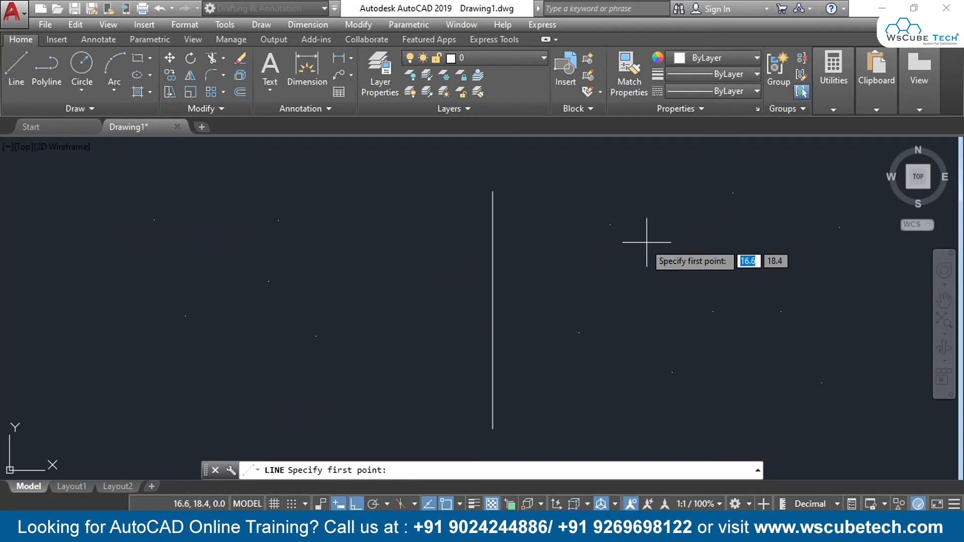
pyautogui.click(611, 224)
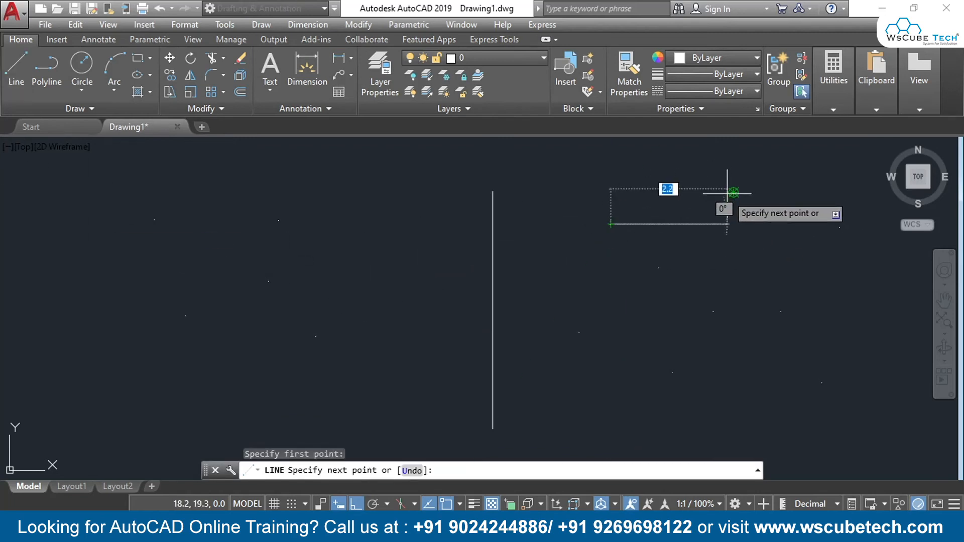
pyautogui.press('F8')
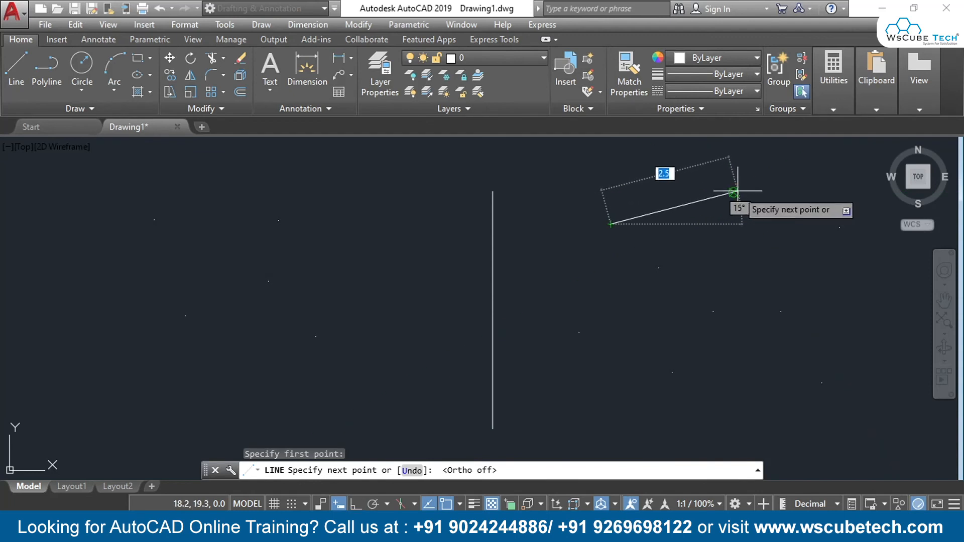
pyautogui.click(733, 192)
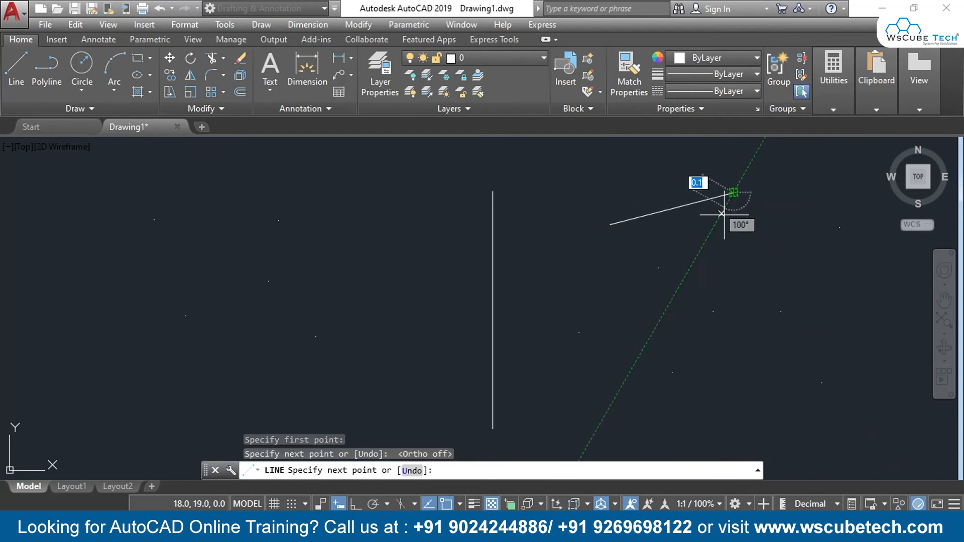
# - Continue the line chain from the topmost point through the remaining seven points, finishing at the lower-right point
pyautogui.click(659, 267)
pyautogui.click(579, 333)
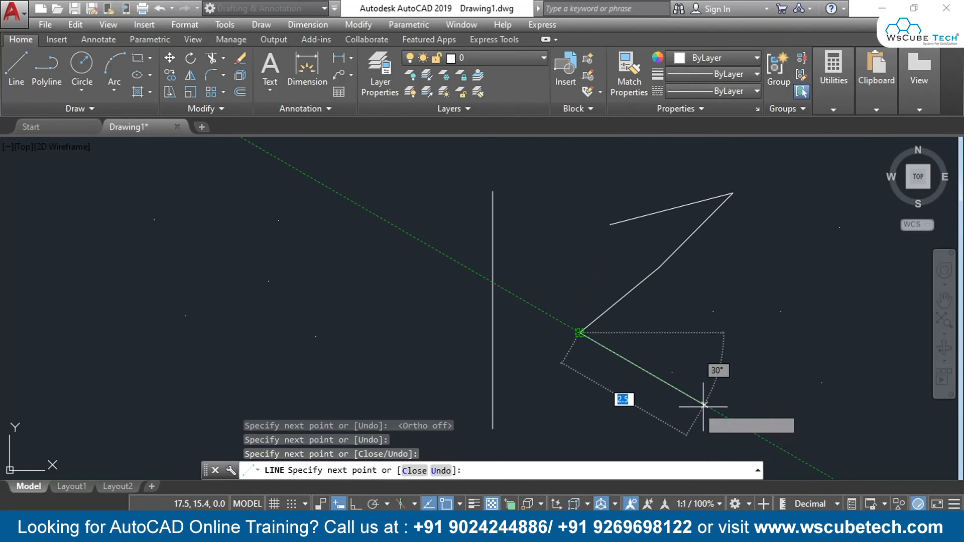
pyautogui.click(673, 372)
pyautogui.click(713, 312)
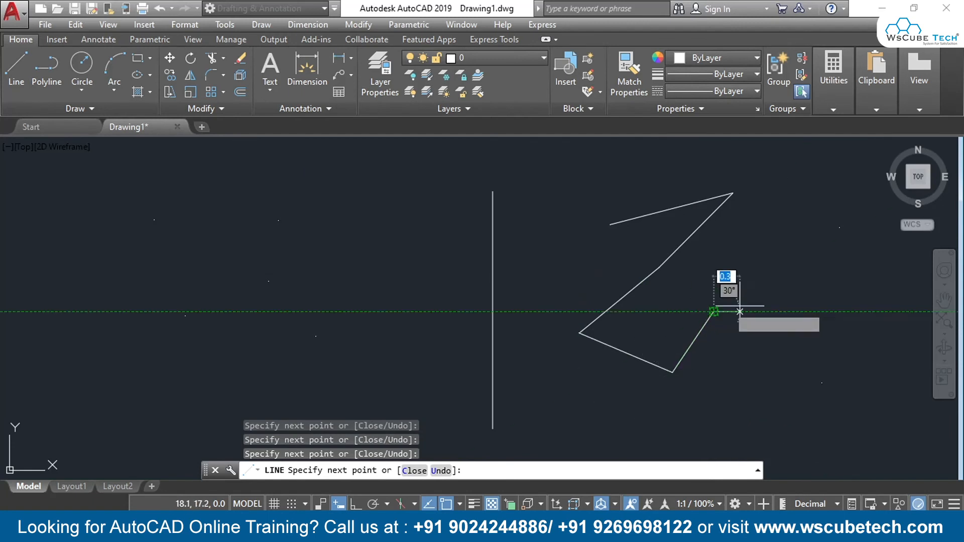
pyautogui.click(781, 311)
pyautogui.click(839, 228)
pyautogui.click(821, 382)
pyautogui.press('Return')
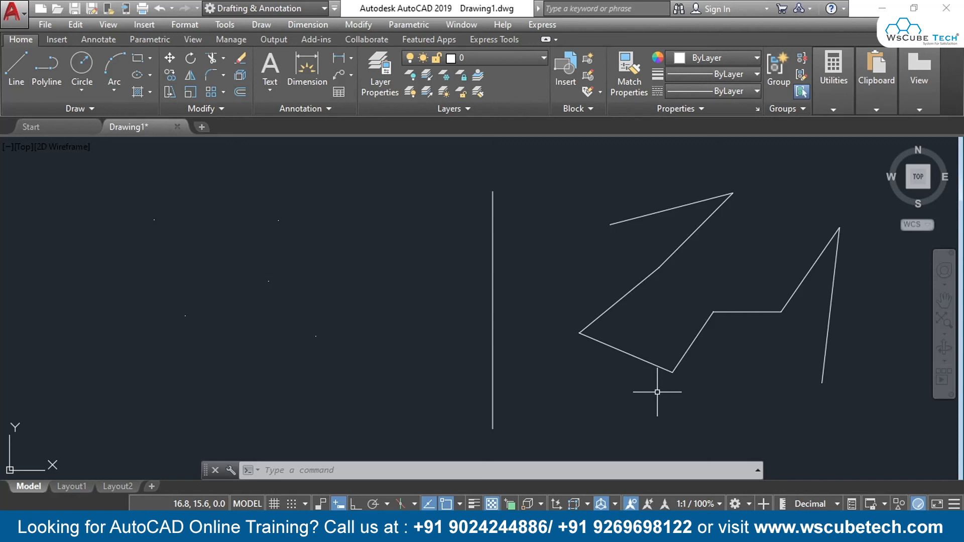
# - Switch to the presentation slide about the Point command
pyautogui.hotkey('alt', 'Tab')
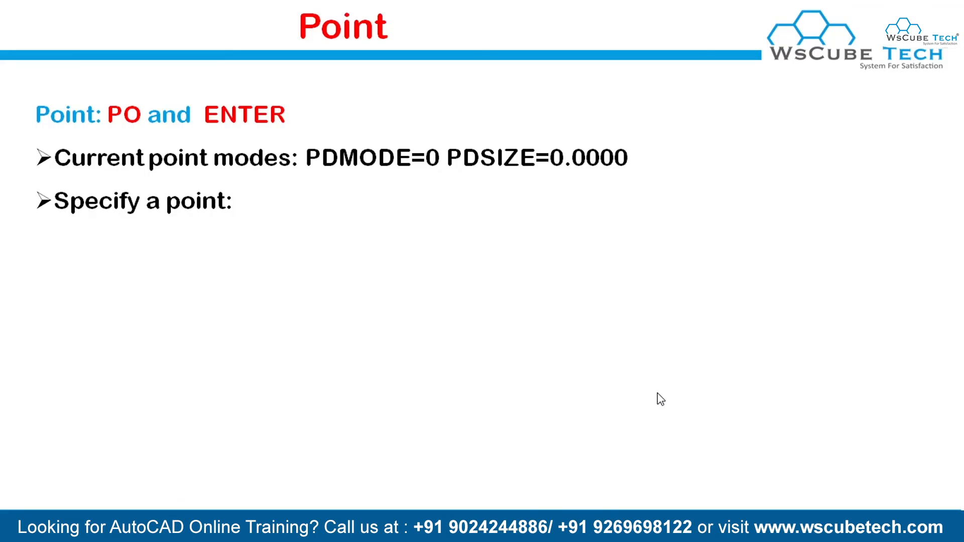